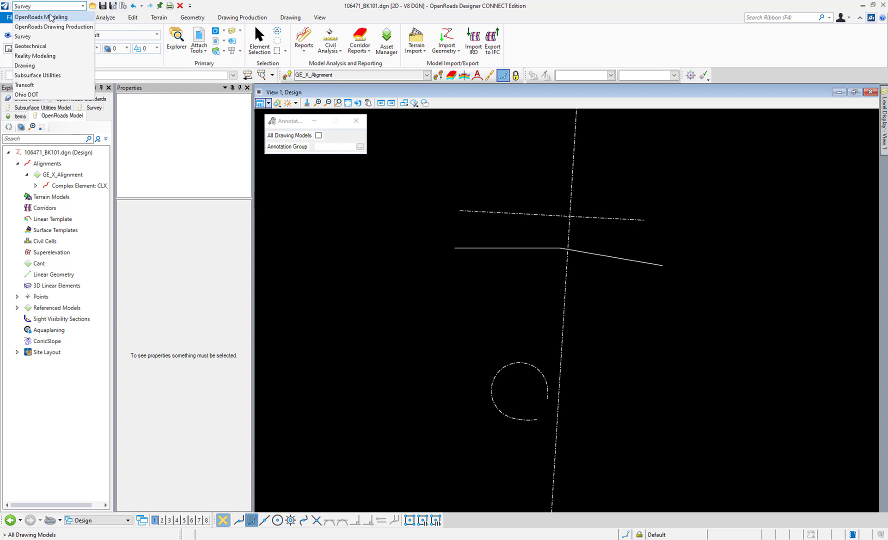
Switch to the OpenRoads Modeling workflow and show its drawing production tools, including the element annotation options
{"action": "left_click", "coordinate": [49, 18]}
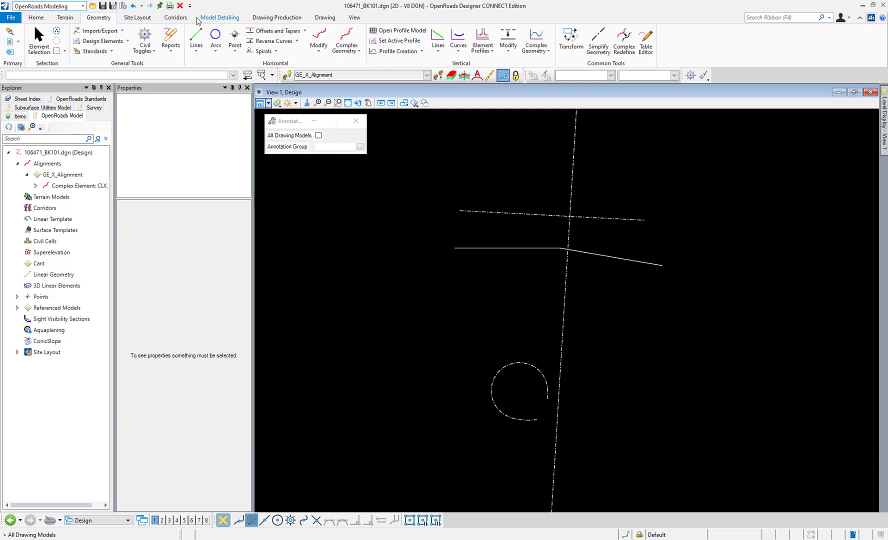
{"action": "left_click", "coordinate": [272, 19]}
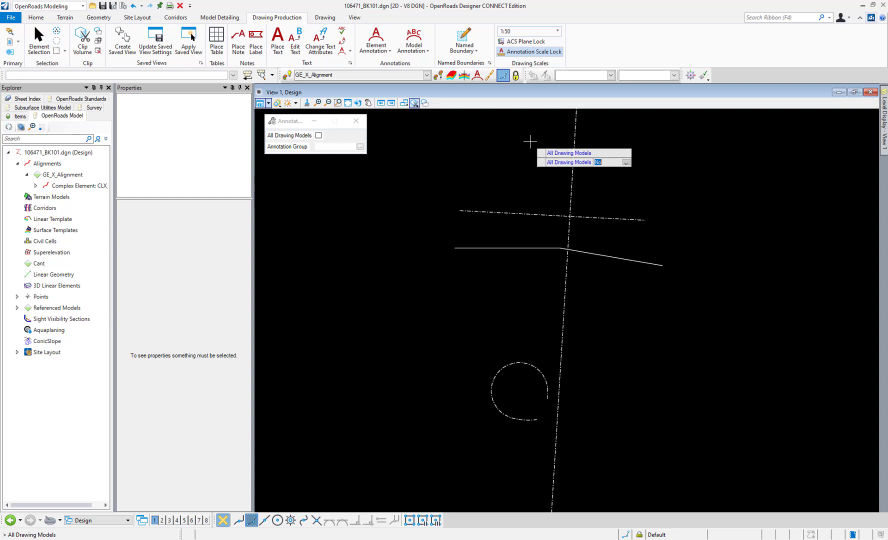
{"action": "left_click", "coordinate": [376, 48]}
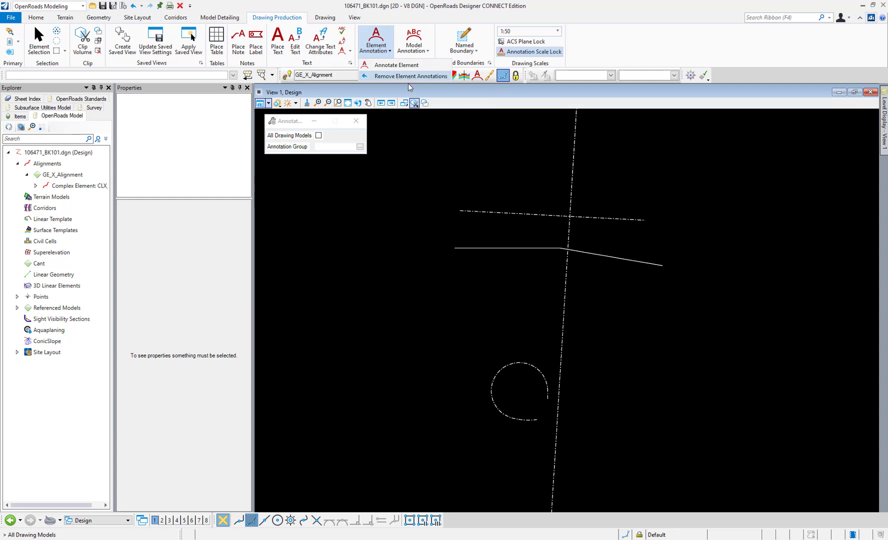
{"action": "left_click", "coordinate": [427, 149]}
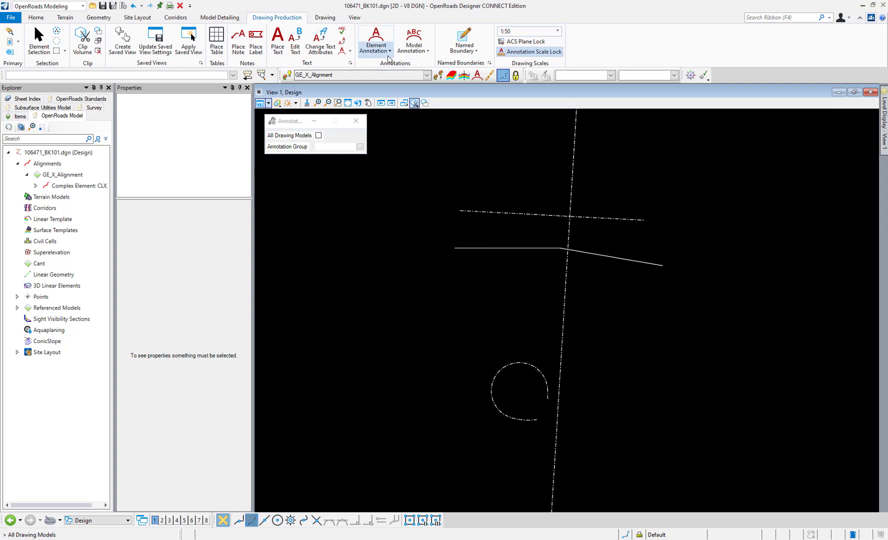
Annotate the long near-vertical alignment, the dash-dot alignment crossing it and the bent solid line below as individual elements
{"action": "left_click", "coordinate": [382, 40]}
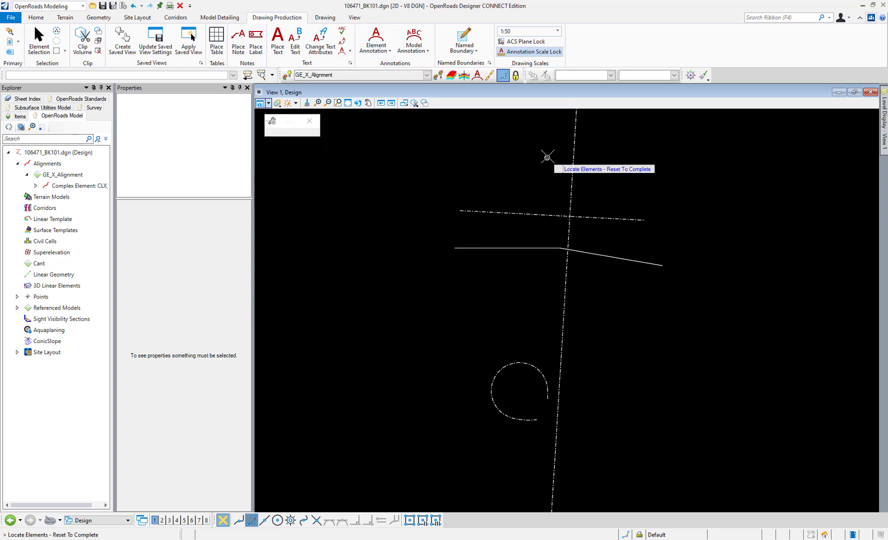
{"action": "left_click", "coordinate": [570, 204]}
{"action": "left_click", "coordinate": [591, 218]}
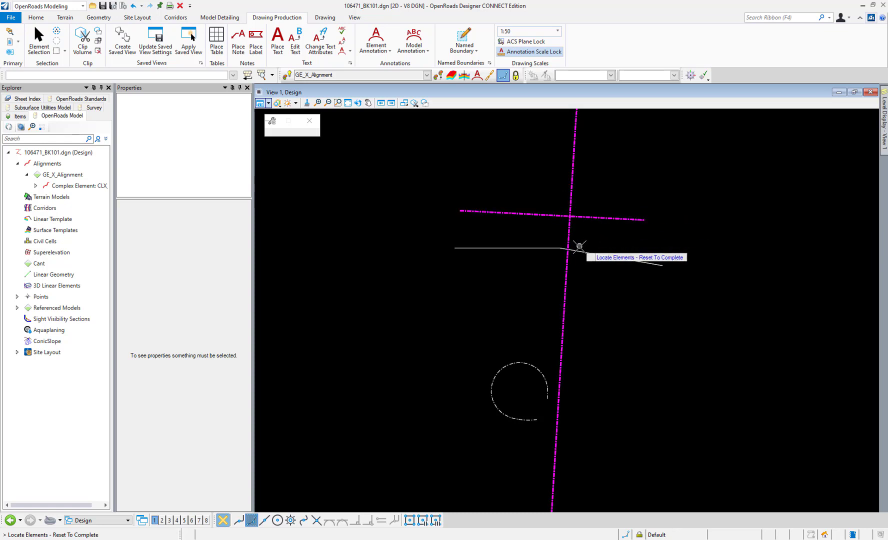
{"action": "left_click", "coordinate": [579, 247]}
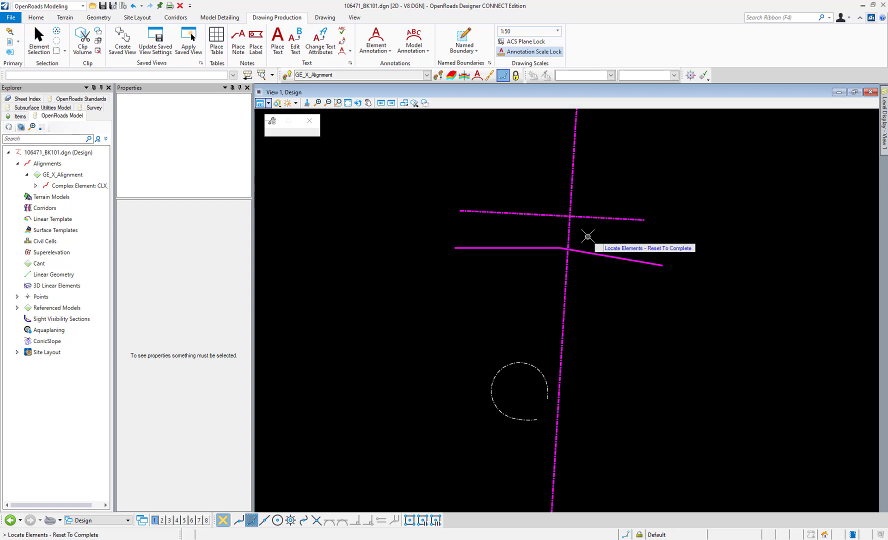
{"action": "right_click", "coordinate": [588, 233]}
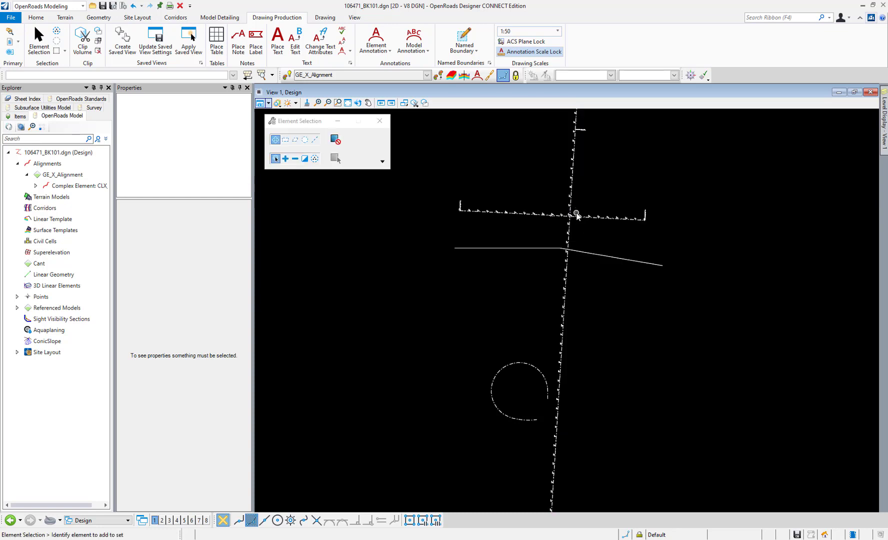
{"action": "scroll", "coordinate": [576, 213], "scroll_direction": "up", "scroll_amount": 4}
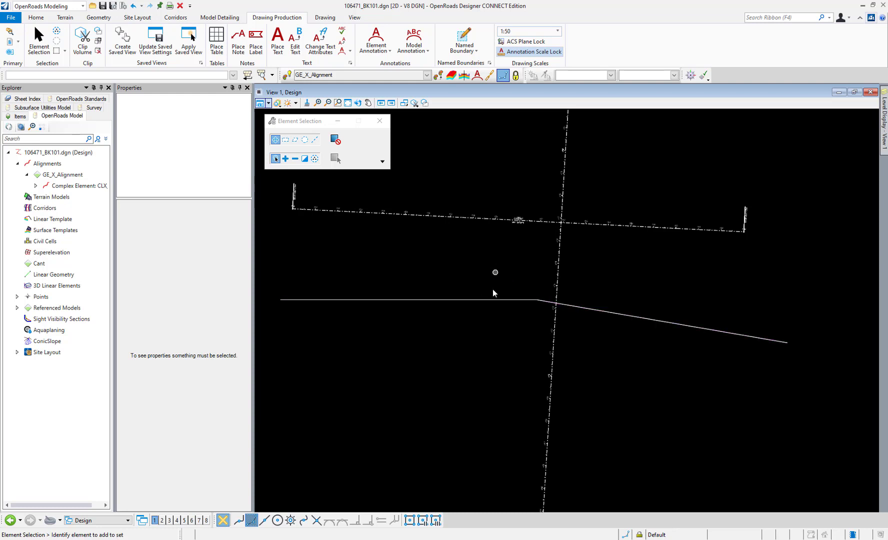
Remove the element annotations from the near-vertical alignment and the dash-dot alignment crossing it
{"action": "left_click", "coordinate": [404, 103]}
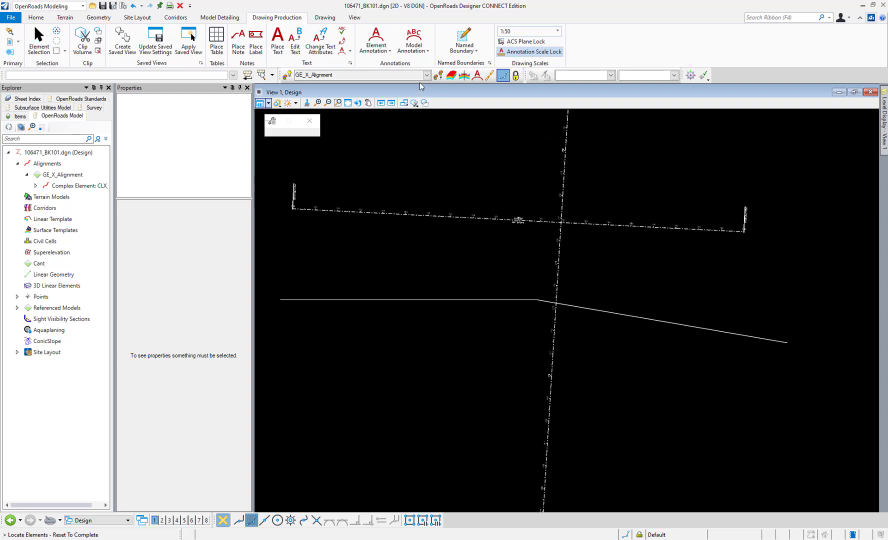
{"action": "left_click", "coordinate": [376, 50]}
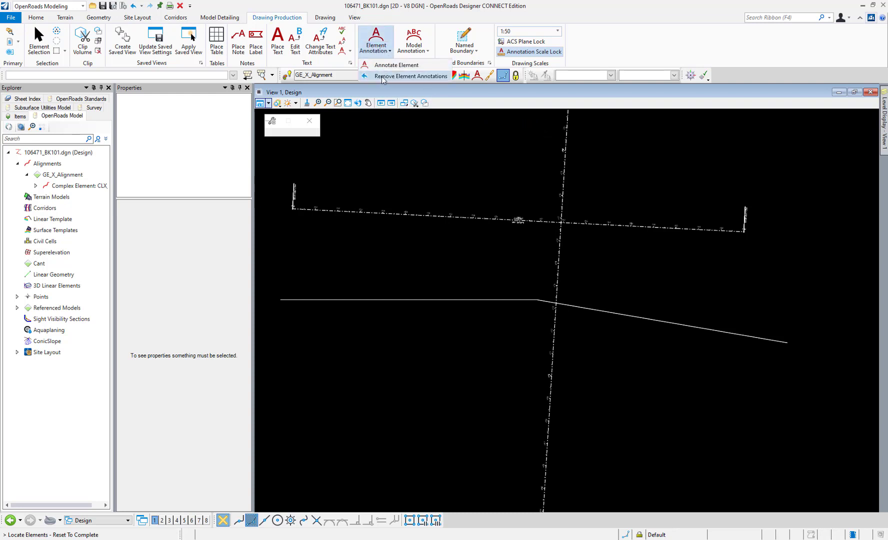
{"action": "left_click", "coordinate": [382, 76]}
{"action": "left_click", "coordinate": [529, 221]}
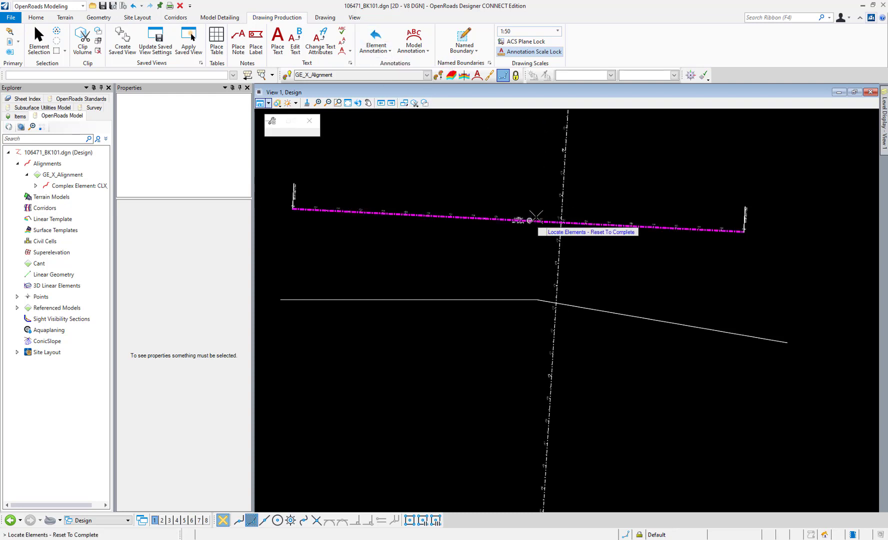
{"action": "left_click", "coordinate": [562, 189]}
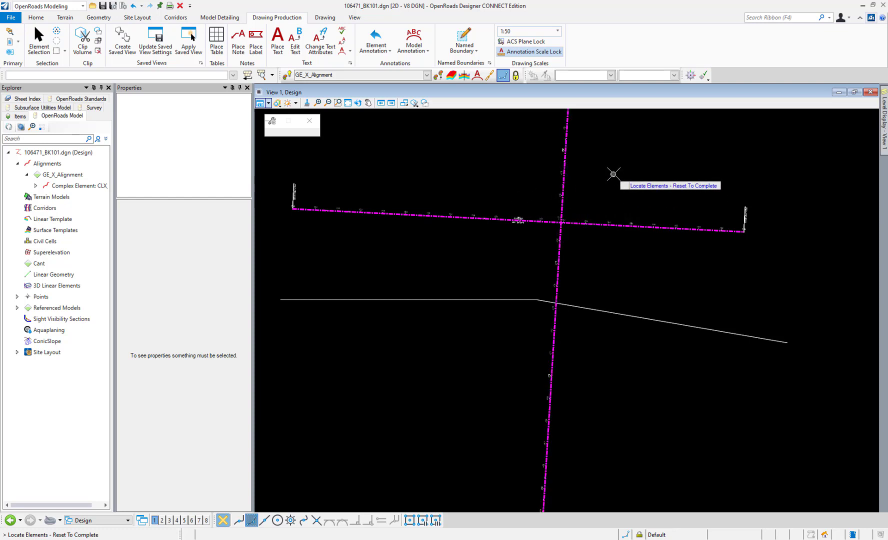
{"action": "right_click", "coordinate": [615, 174]}
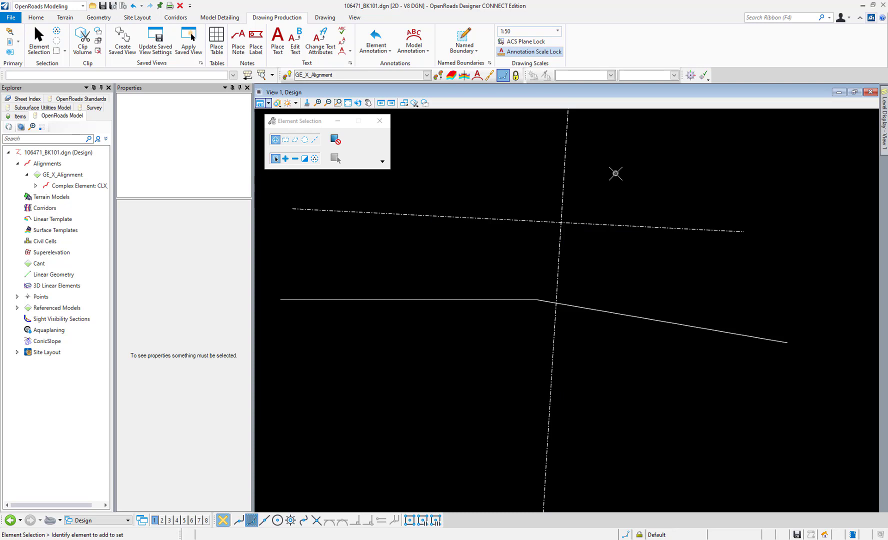
Annotate the whole model, leaving All Drawing Models off and the annotation group empty
{"action": "left_click", "coordinate": [413, 44]}
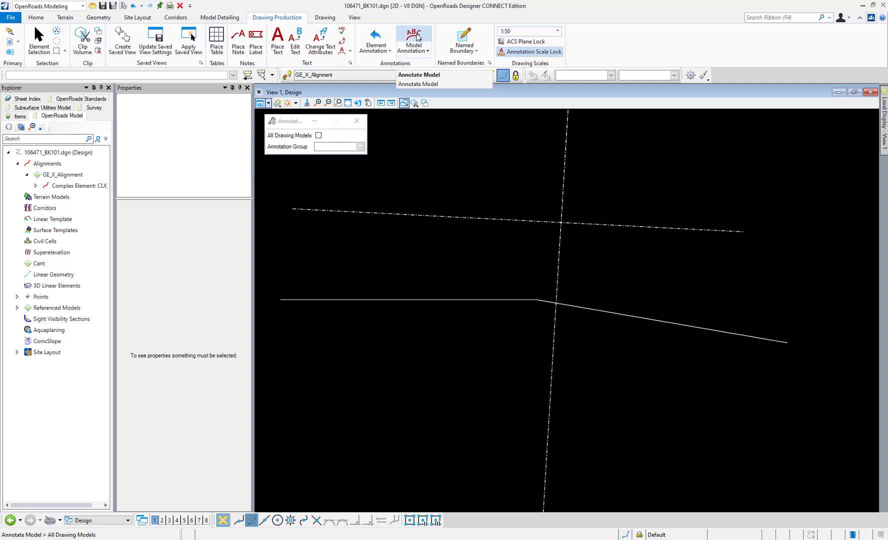
{"action": "left_click", "coordinate": [418, 37]}
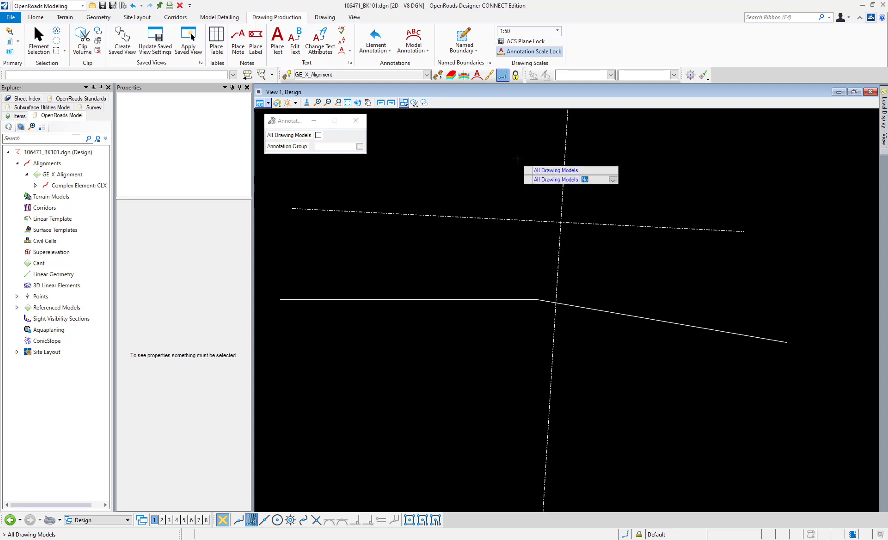
{"action": "scroll", "coordinate": [549, 151], "scroll_direction": "down", "scroll_amount": 3}
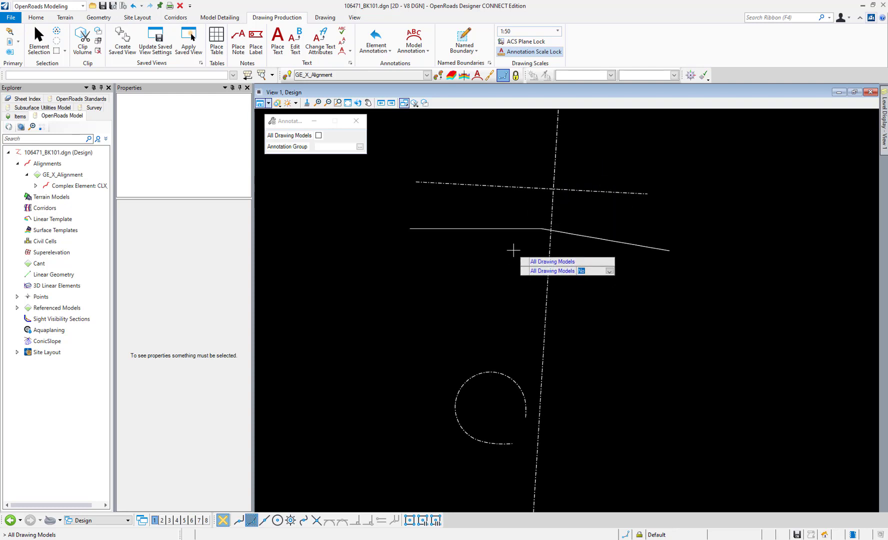
{"action": "left_click", "coordinate": [531, 259]}
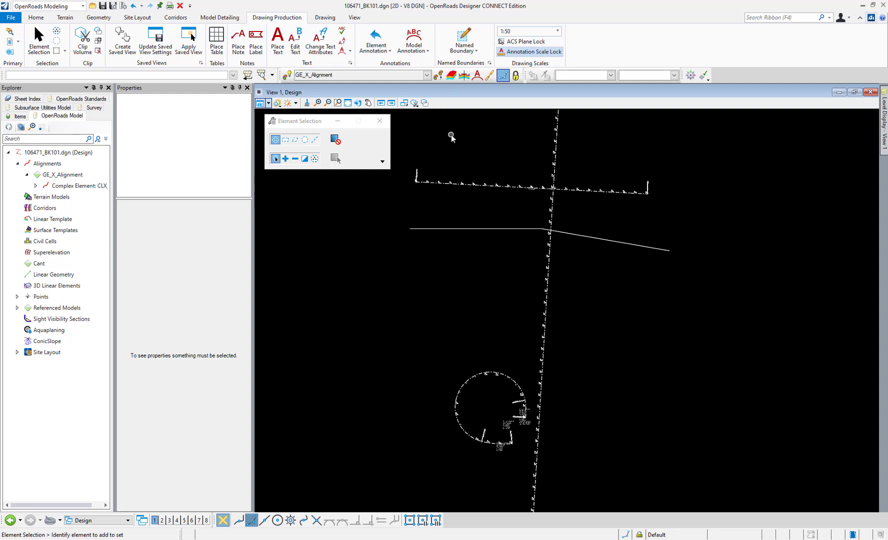
Remove the model annotations from the current model, leaving All Drawing Models off
{"action": "left_click", "coordinate": [421, 50]}
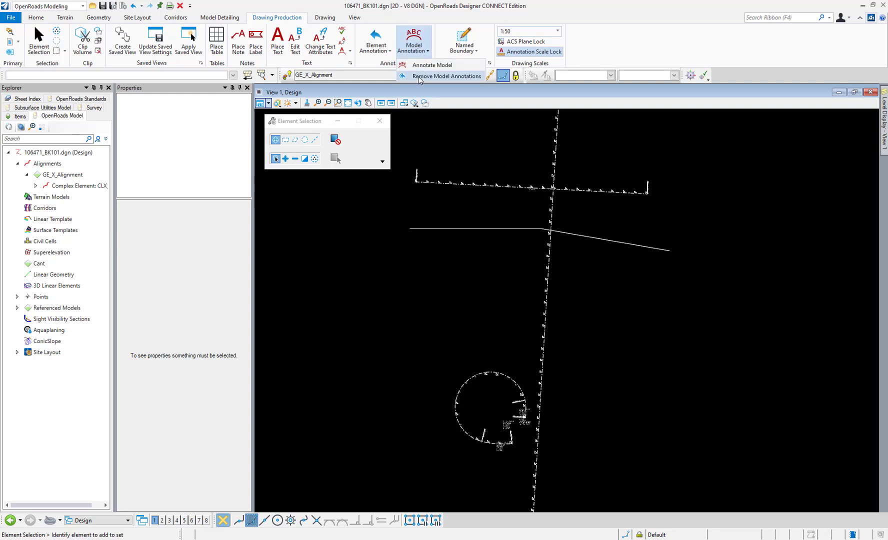
{"action": "left_click", "coordinate": [446, 76]}
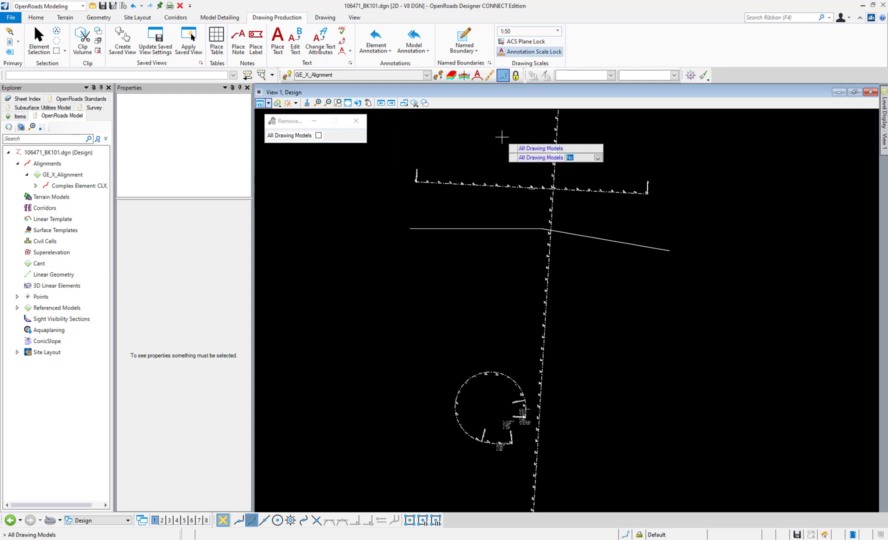
{"action": "left_click", "coordinate": [501, 137]}
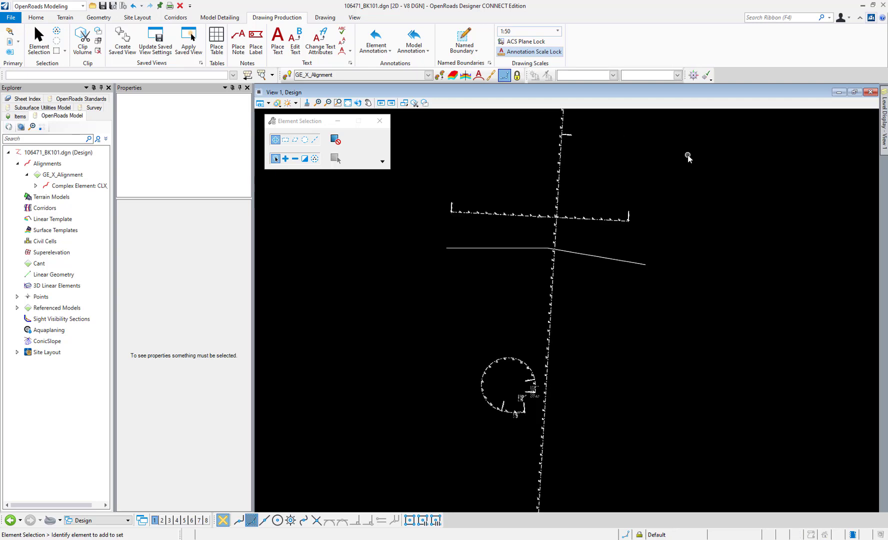
Examine the station and curve data annotations on the loop alignment and show the level display for View 1
{"action": "left_click", "coordinate": [423, 50]}
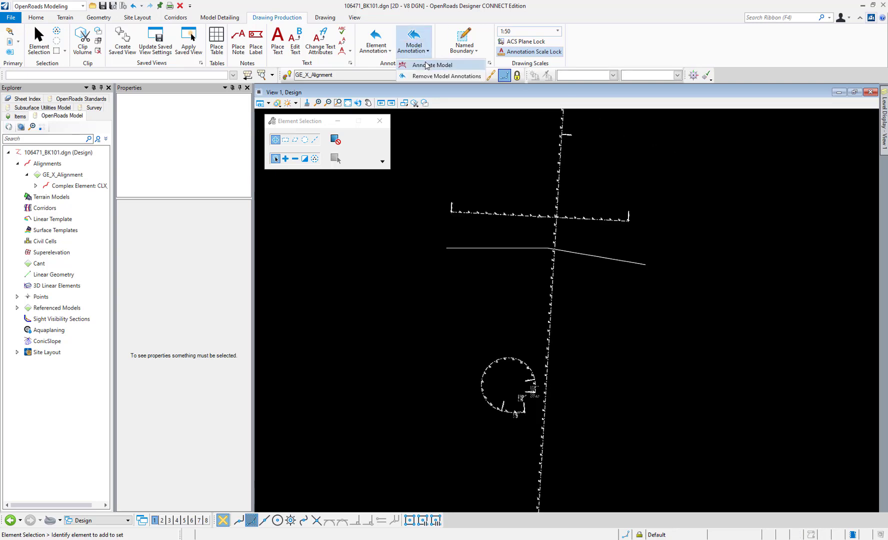
{"action": "left_click", "coordinate": [338, 102]}
{"action": "left_click", "coordinate": [465, 344]}
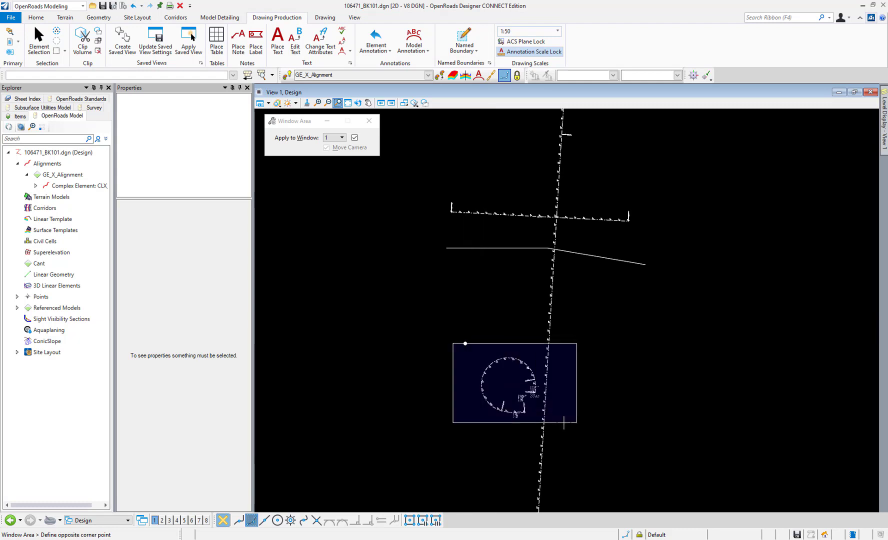
{"action": "left_click", "coordinate": [564, 423]}
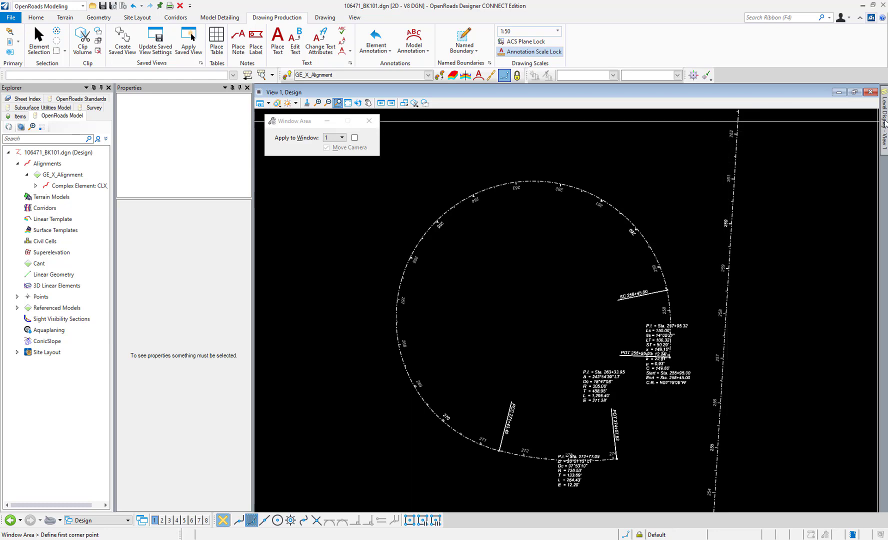
{"action": "mouse_move", "coordinate": [883, 117]}
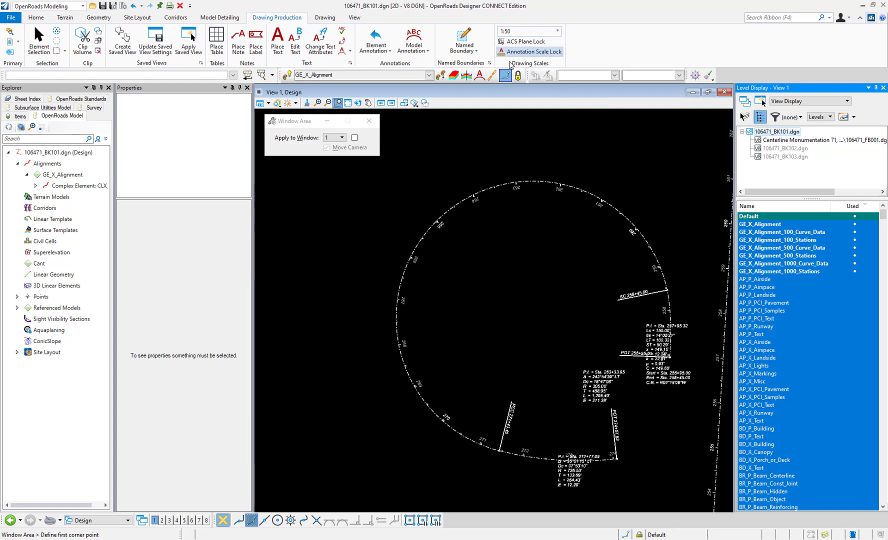
Set the drawing's annotation scale to 1:10, and return it to 1:50
{"action": "left_click", "coordinate": [559, 31]}
{"action": "left_click", "coordinate": [585, 43]}
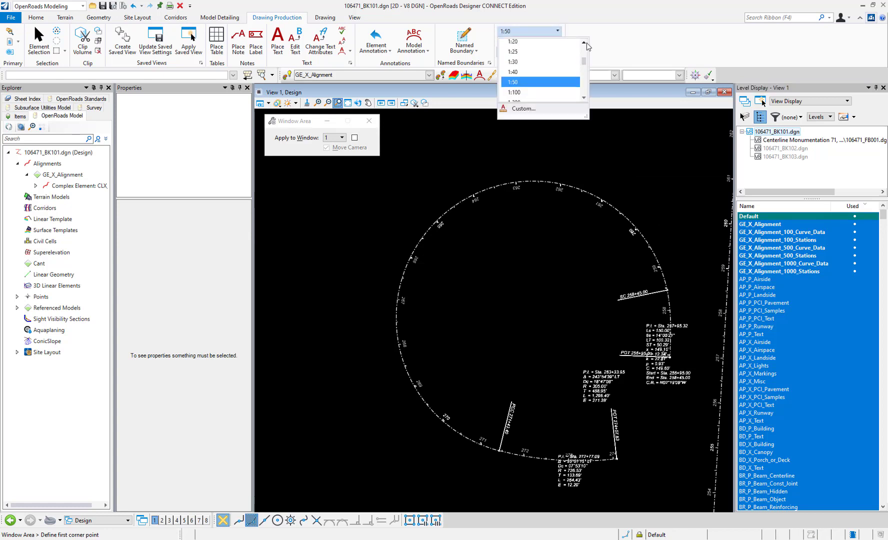
{"action": "left_click", "coordinate": [585, 44]}
{"action": "left_click", "coordinate": [584, 43]}
{"action": "left_click", "coordinate": [544, 45]}
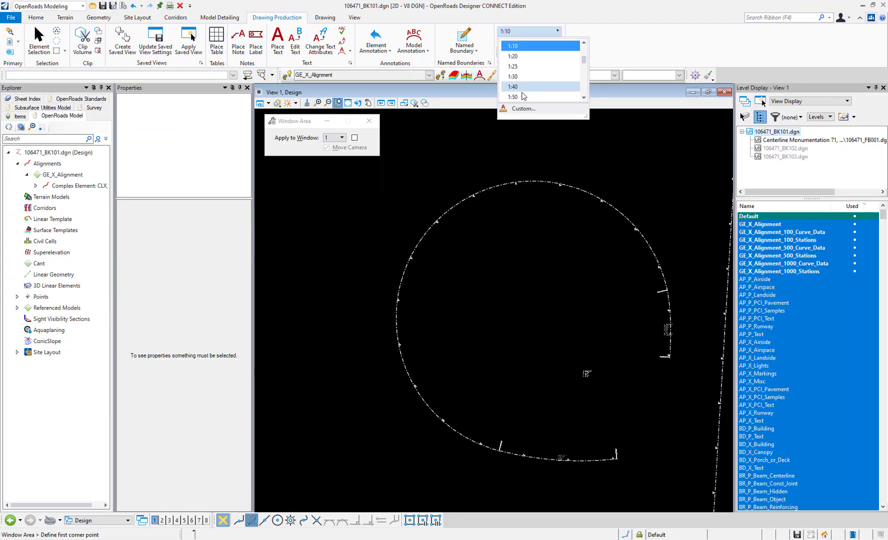
{"action": "left_click", "coordinate": [539, 97]}
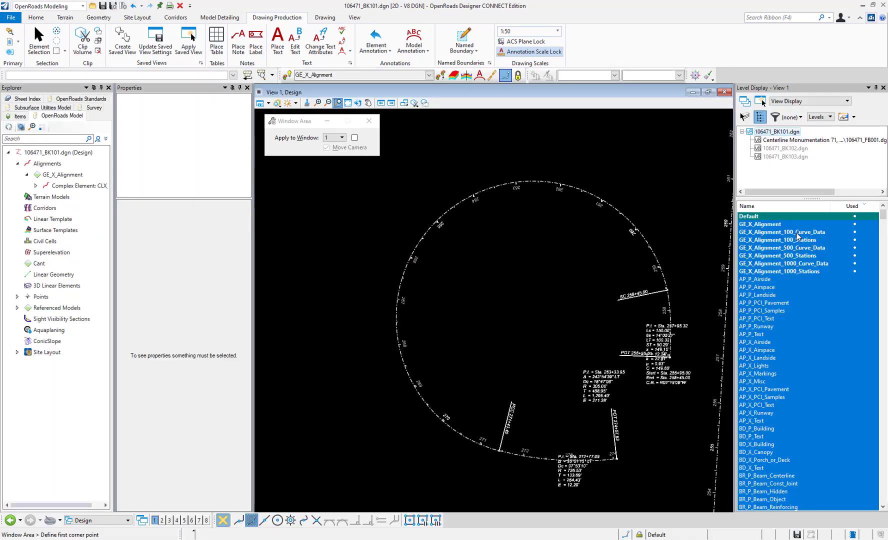
Turn off the six GE_X_Alignment curve data and station levels, and display the 100, 500 and 1000 Stations levels one at a time
{"action": "left_click_drag", "start_coordinate": [798, 234], "coordinate": [796, 272]}
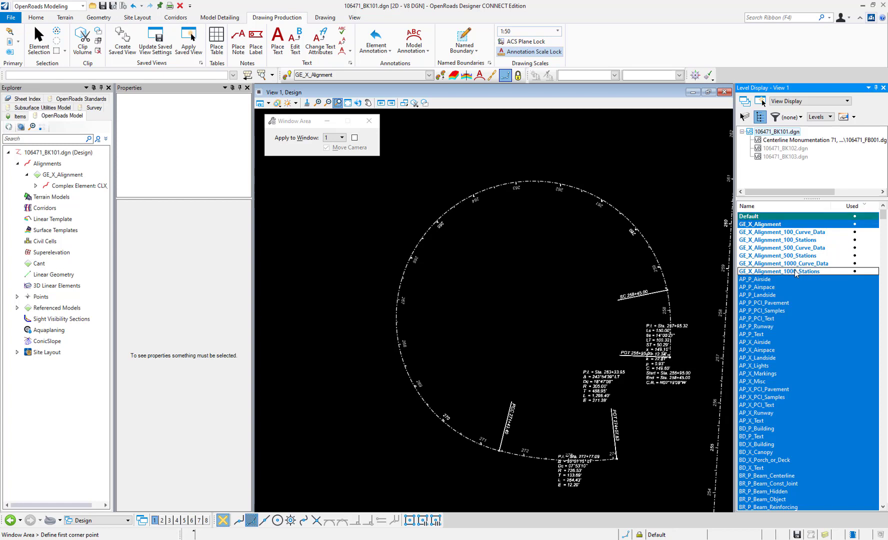
{"action": "left_click", "coordinate": [792, 240]}
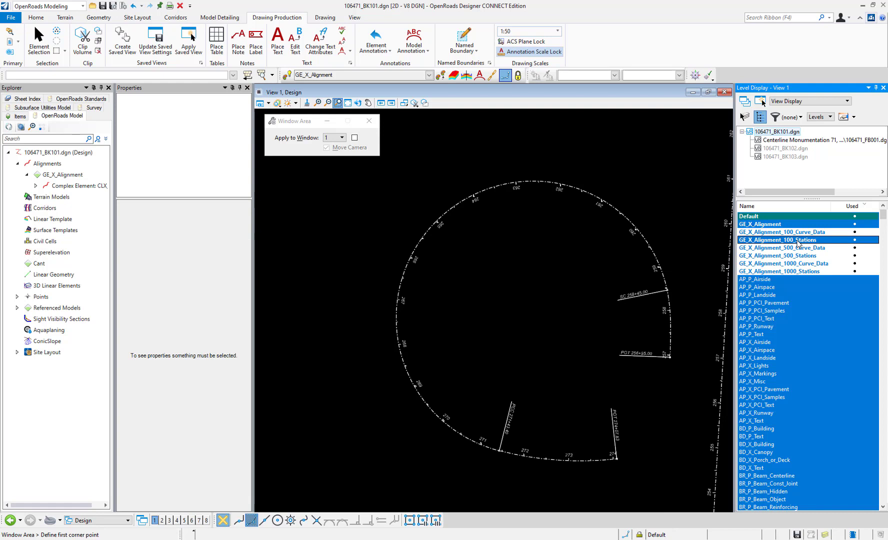
{"action": "left_click", "coordinate": [798, 240]}
{"action": "left_click", "coordinate": [798, 256]}
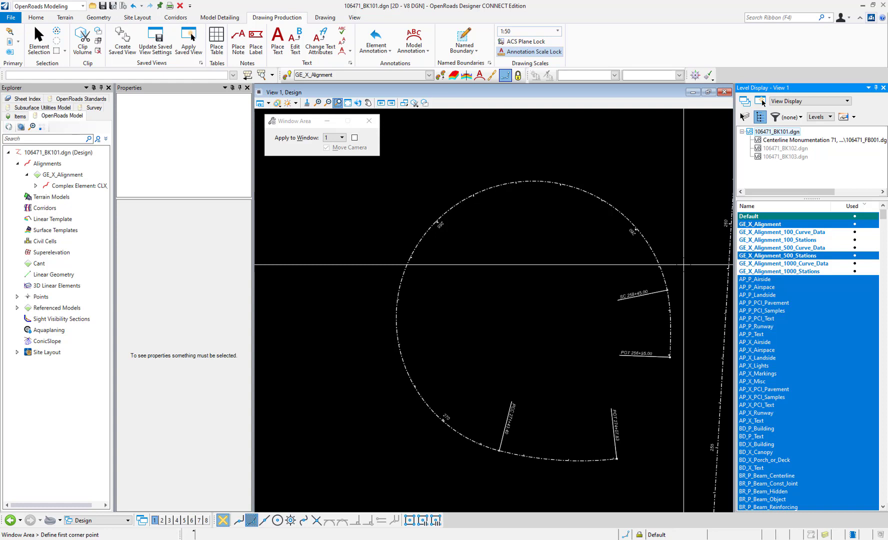
{"action": "left_click", "coordinate": [797, 256]}
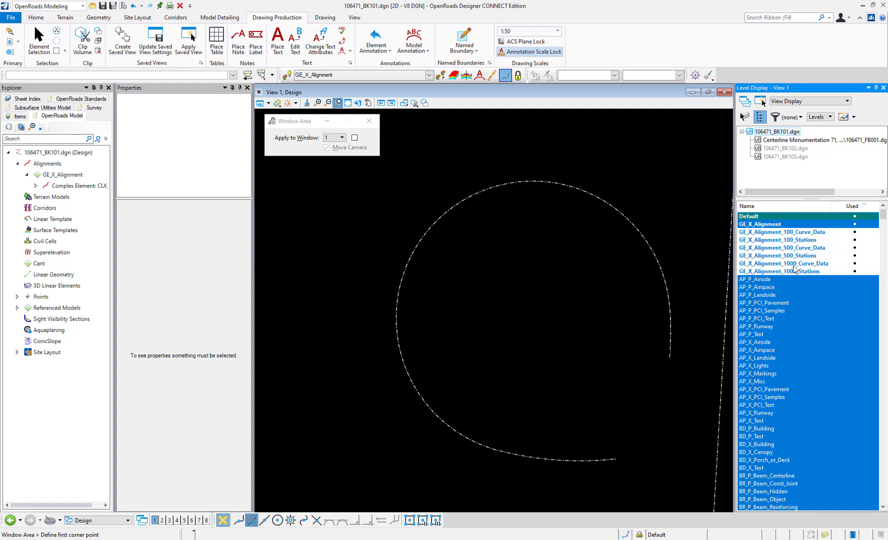
{"action": "left_click", "coordinate": [789, 272]}
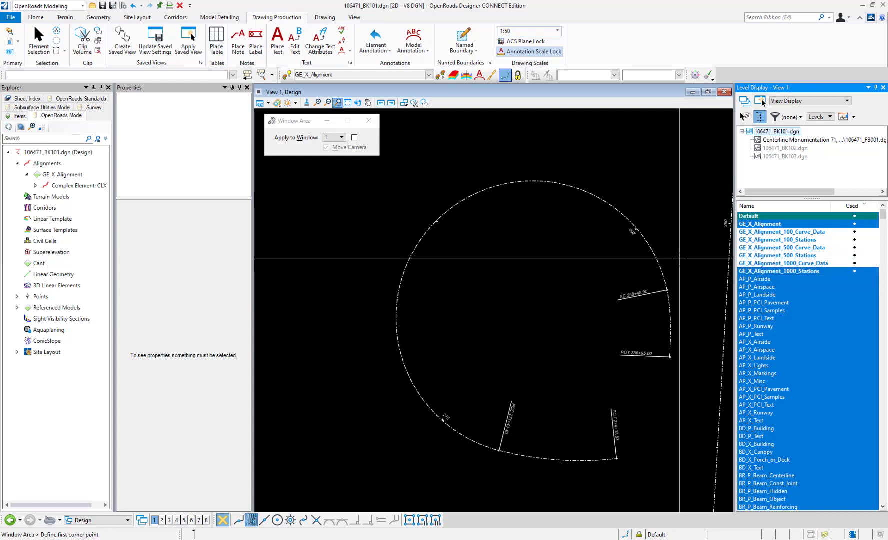